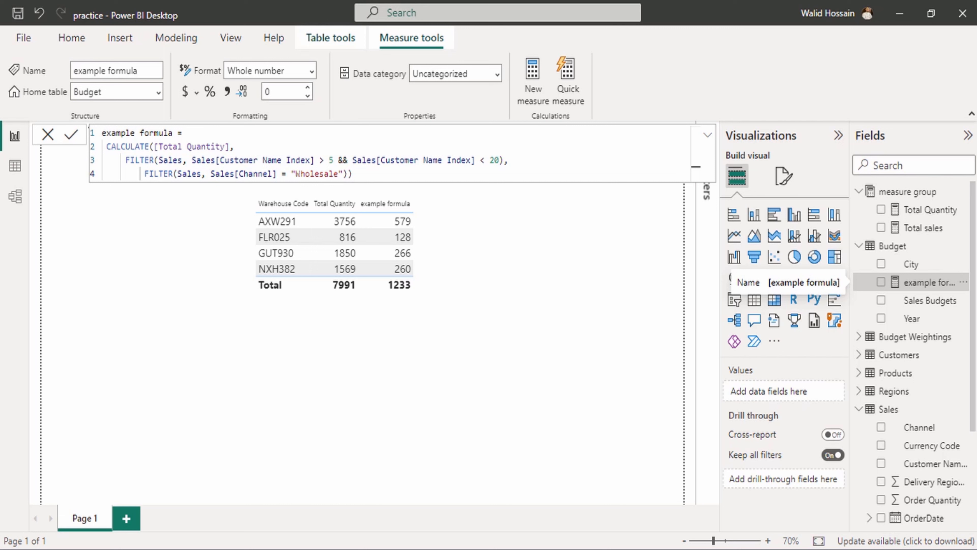
Declare a variable customermin = 5 on a new line above CALCULATE in the example formula measure
click(218, 133)
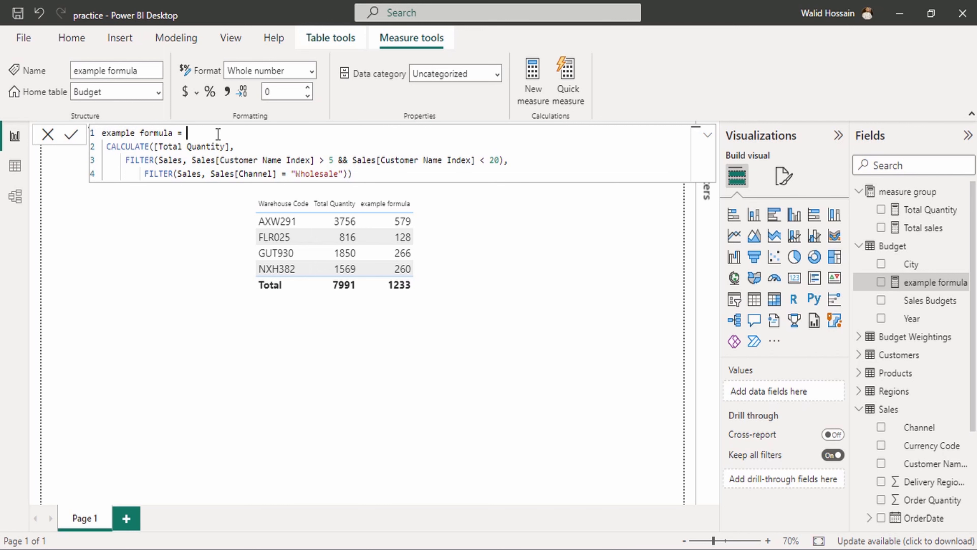
key(Return)
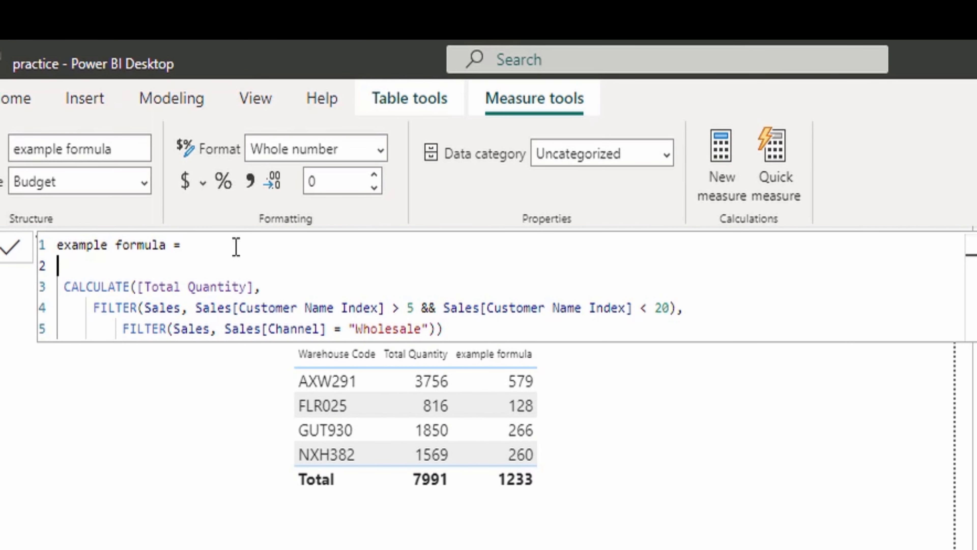
text(VAR)
text(cus)
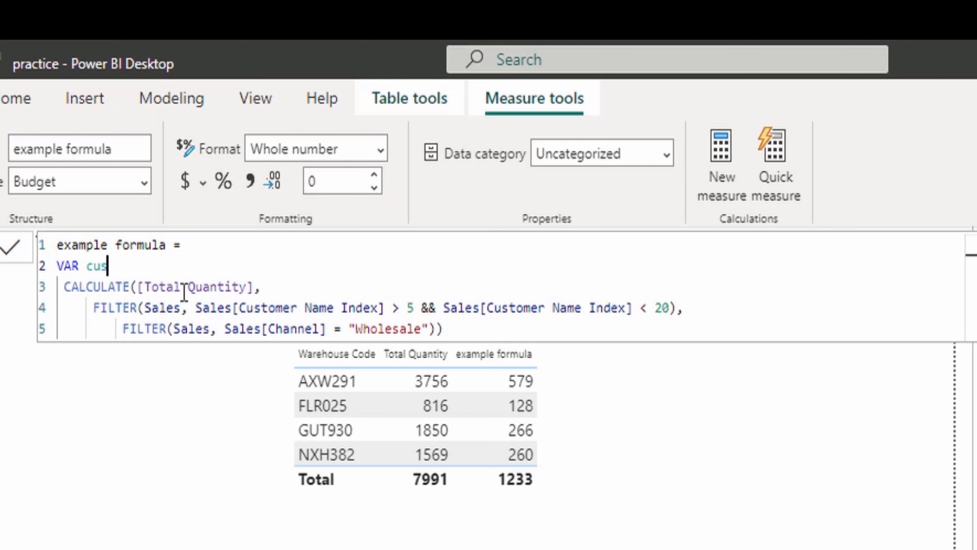
text(tomermin )
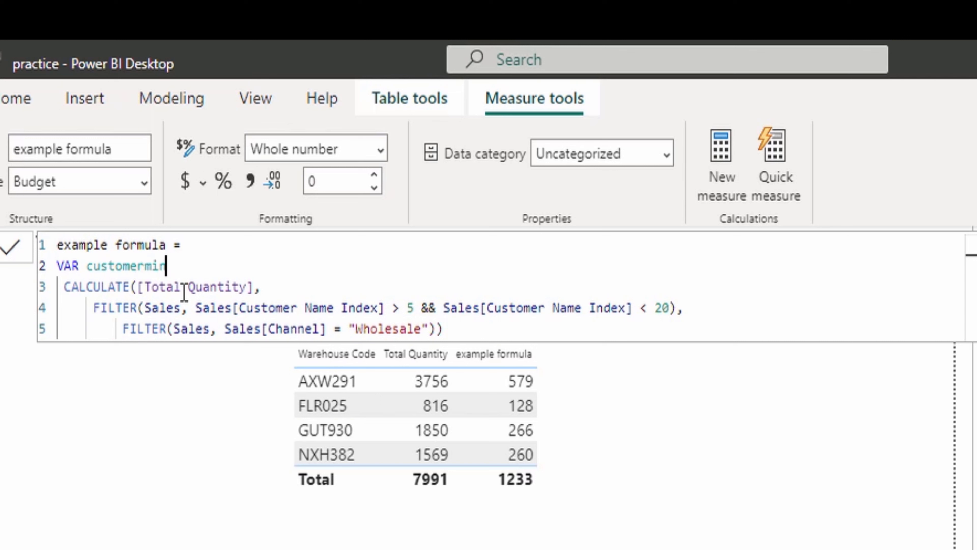
text(= 5)
key(Return)
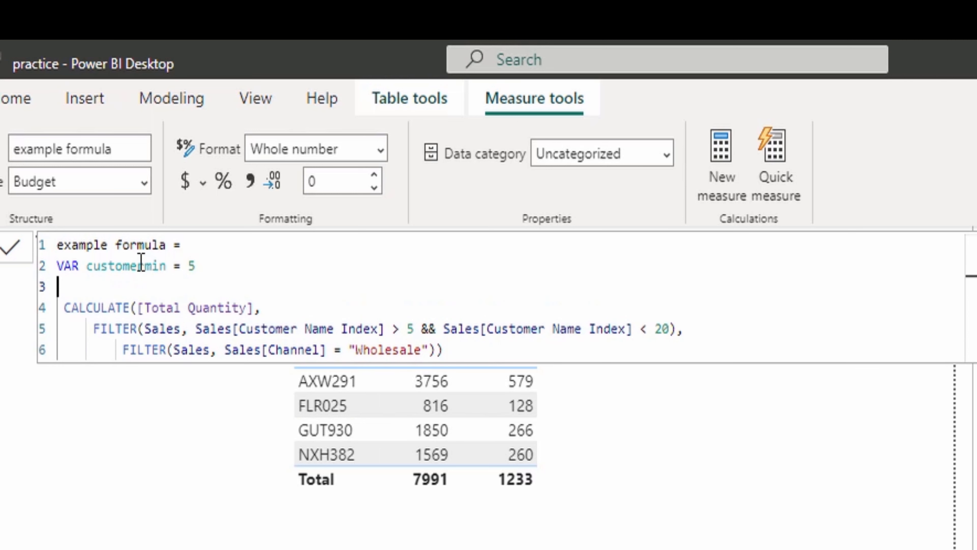
Declare a second variable, customermax = 20, directly below customermin
text(VAR cust)
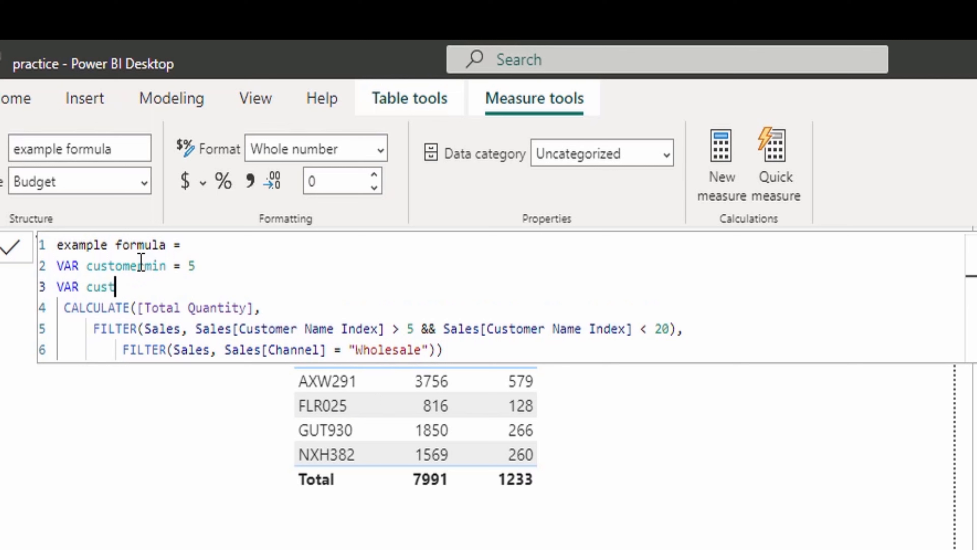
text(omermax = 20)
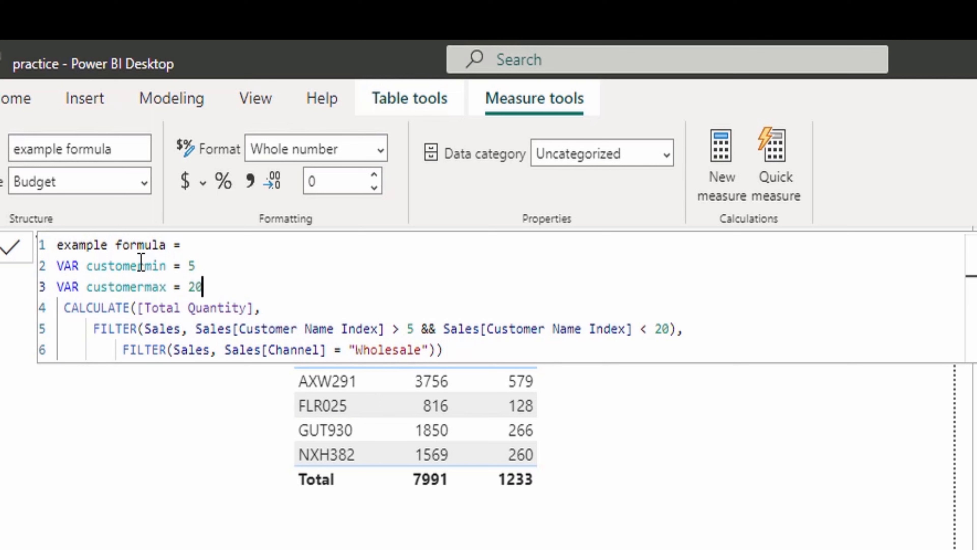
key(Return)
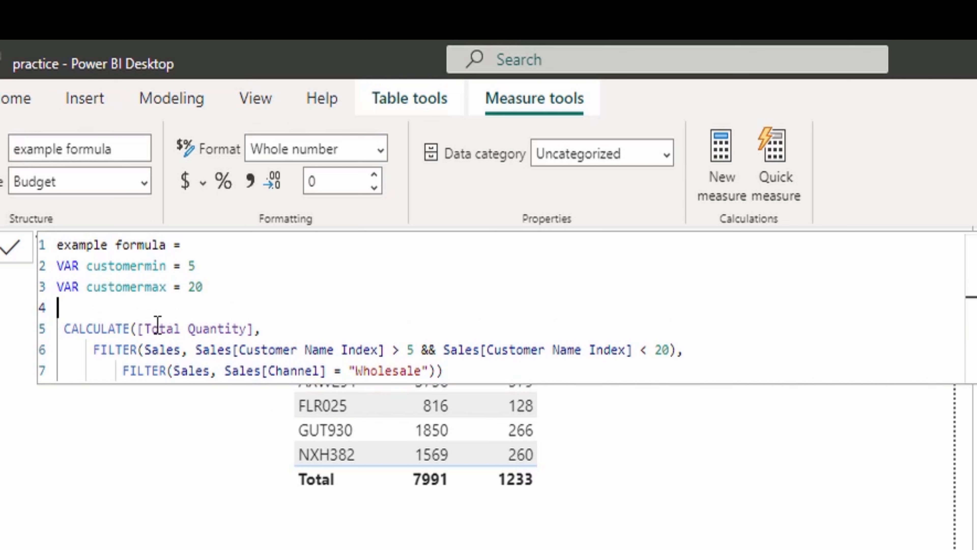
Declare the variable custchannel = "Wholesale" and add a RETURN line before CALCULATE, separated by a blank line
text(VAR cust)
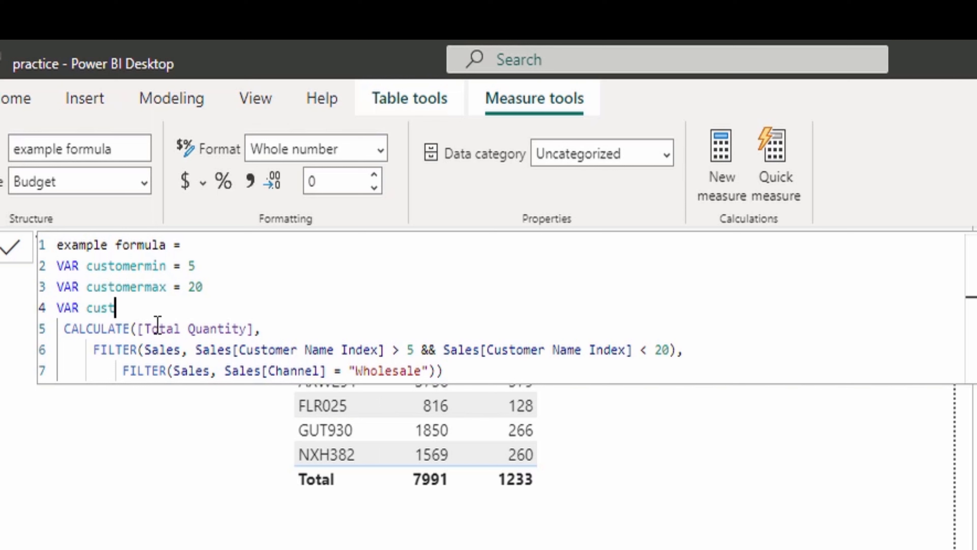
text(channel)
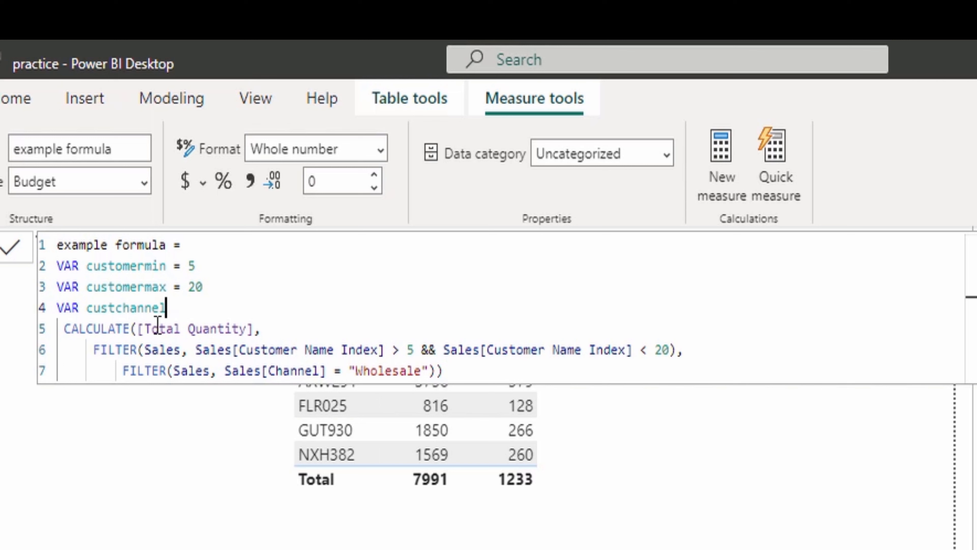
text( = "Wholesale")
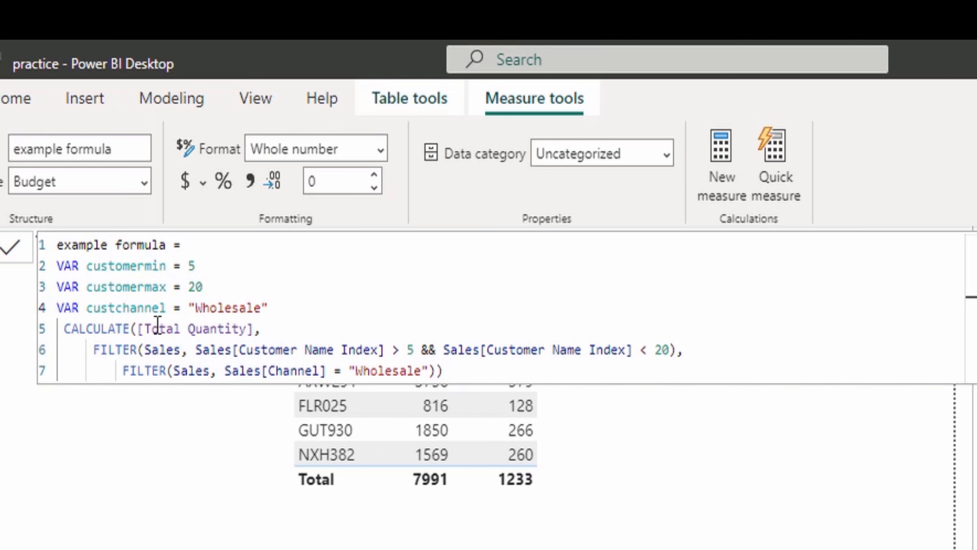
key(Return)
key(Return)
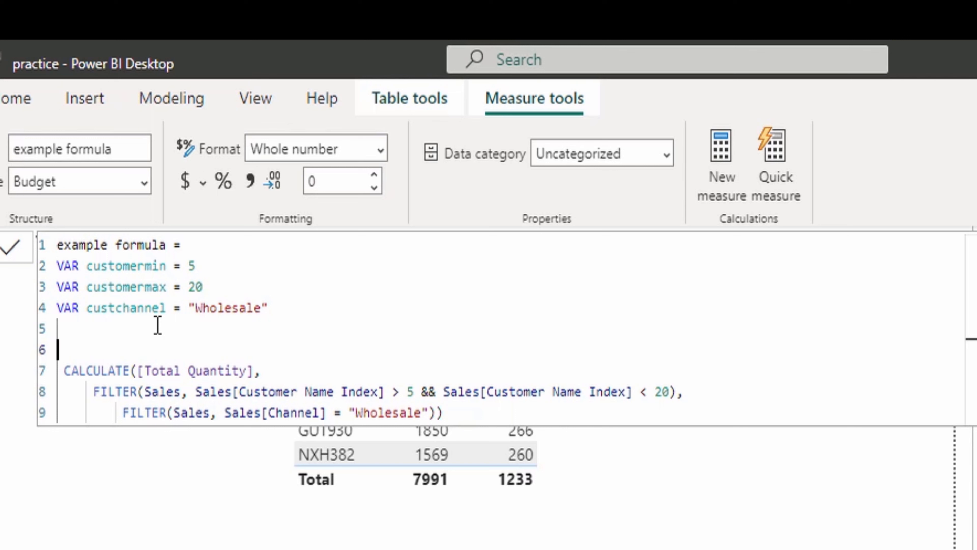
text(RETURN)
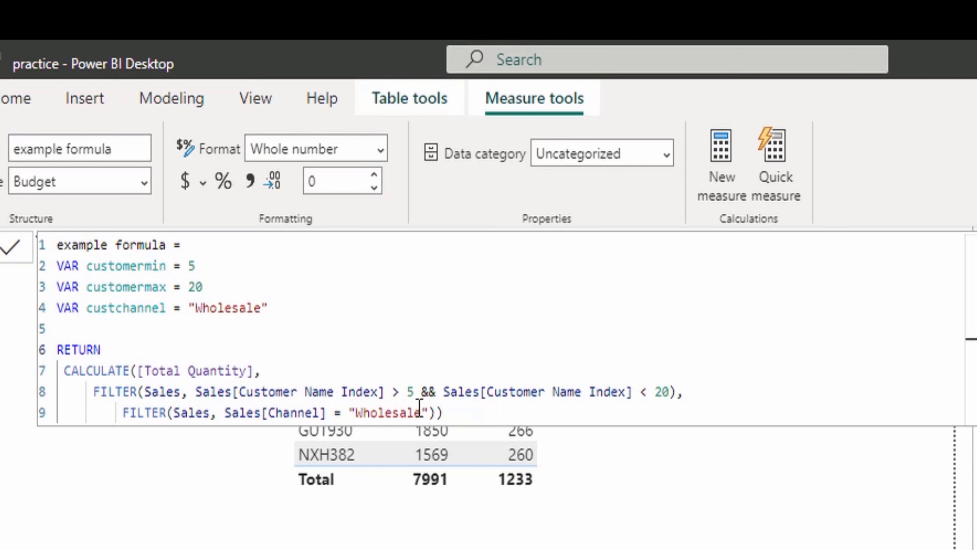
Replace the hard-coded lower limit 5 in the Customer Name Index filter with the customermin variable
click(411, 393)
key(BackSpace)
text(cust)
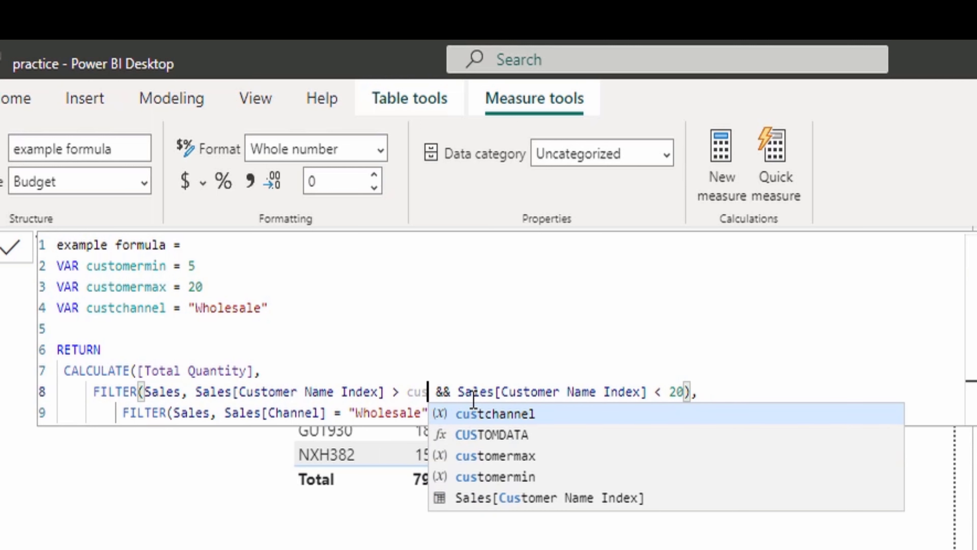
key(Down)
key(Down)
key(Down)
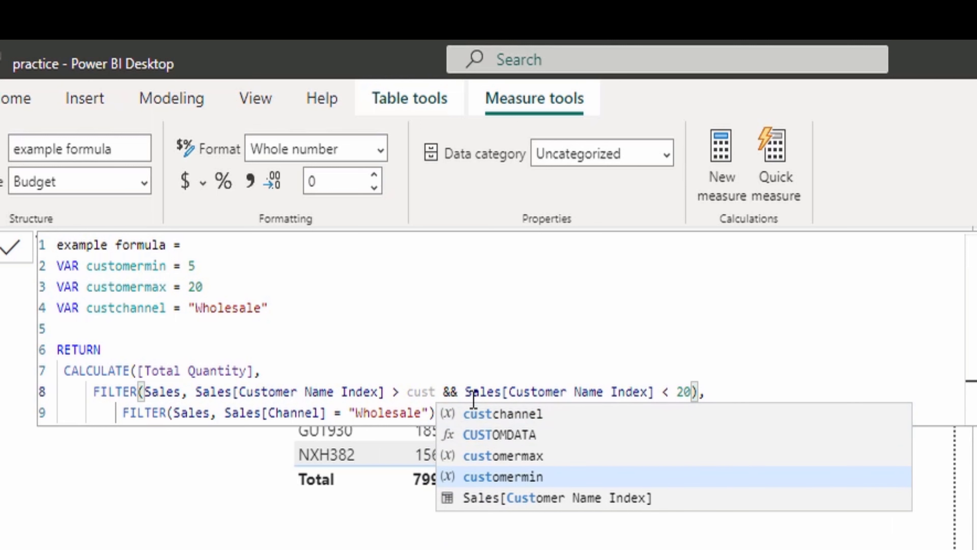
key(Tab)
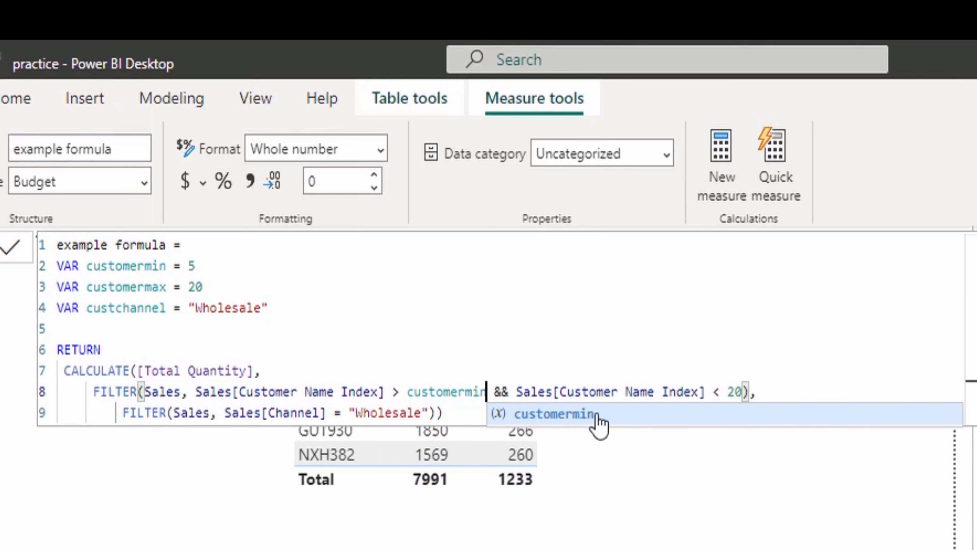
Replace the hard-coded upper limit 20 in the Customer Name Index filter with the customermax variable
key(BackSpace)
key(BackSpace)
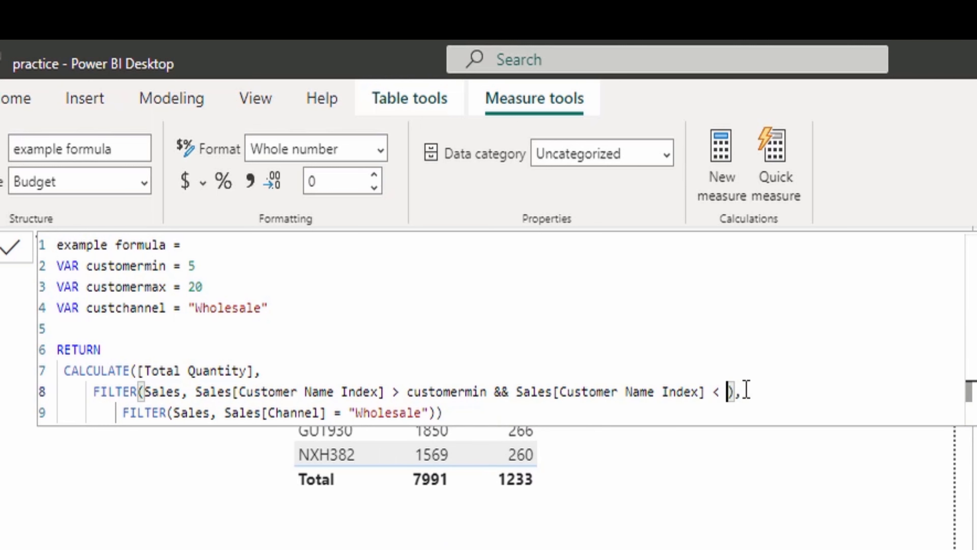
text(cus)
key(Down)
key(Down)
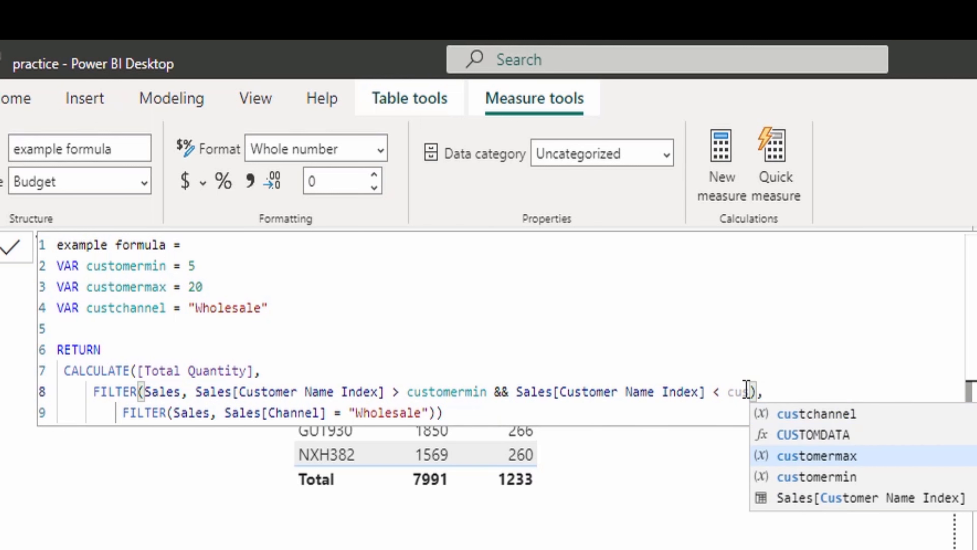
key(Tab)
Replace "Wholesale" in the Channel filter with the custchannel variable, commit the measure and select the table visual
drag(428, 412, 353, 416)
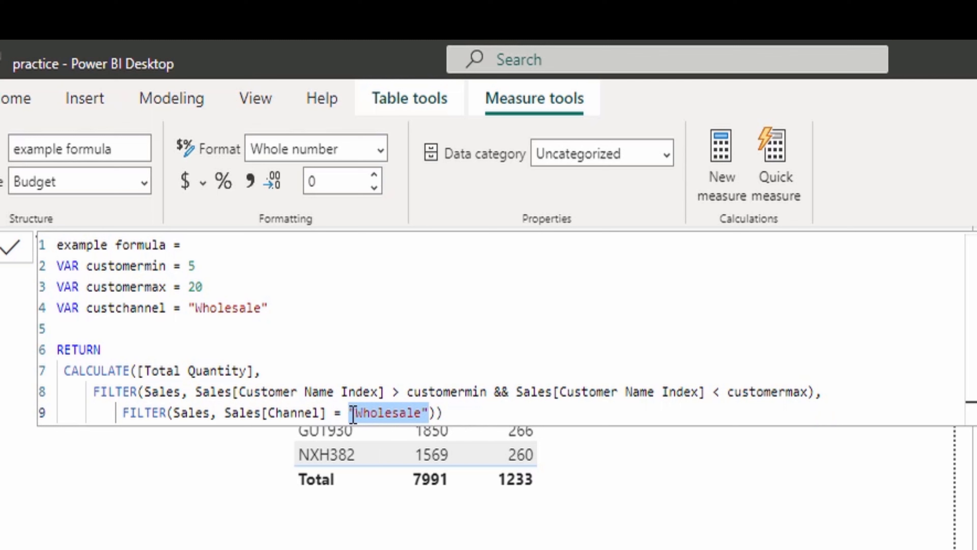
text(custom)
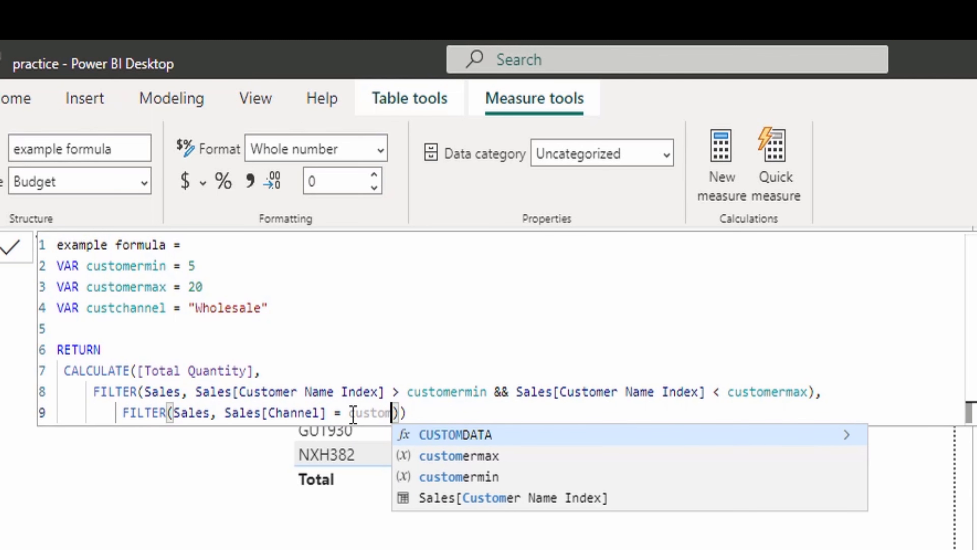
key(BackSpace)
key(BackSpace)
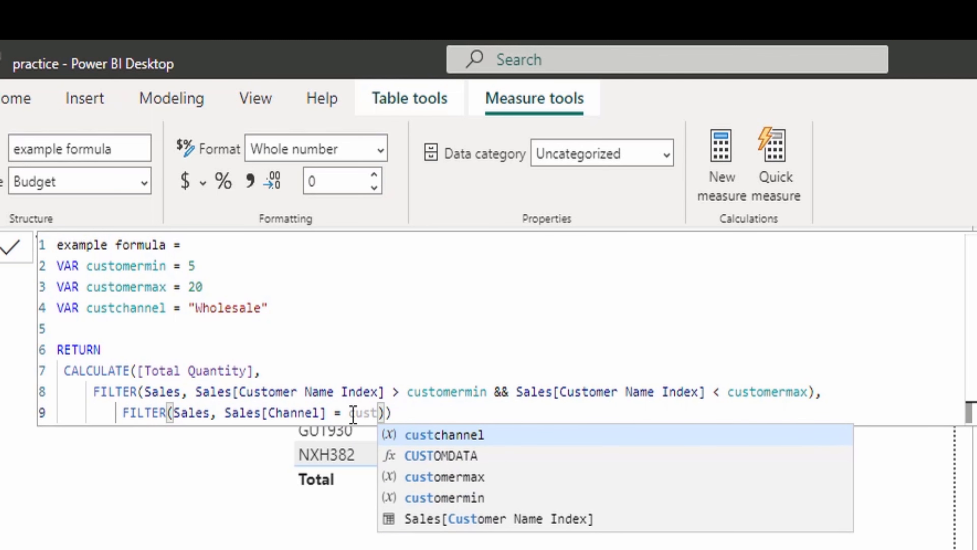
text(channel)
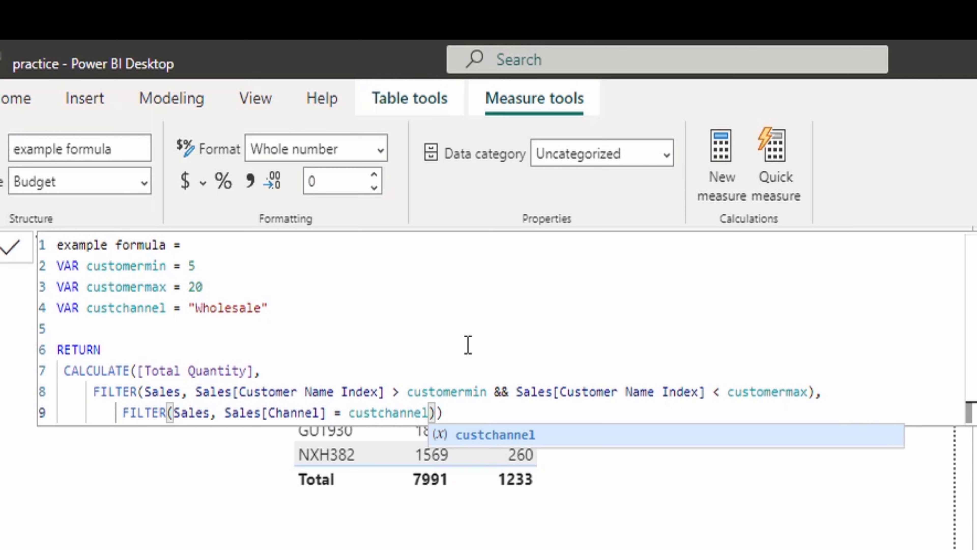
click(481, 407)
key(Return)
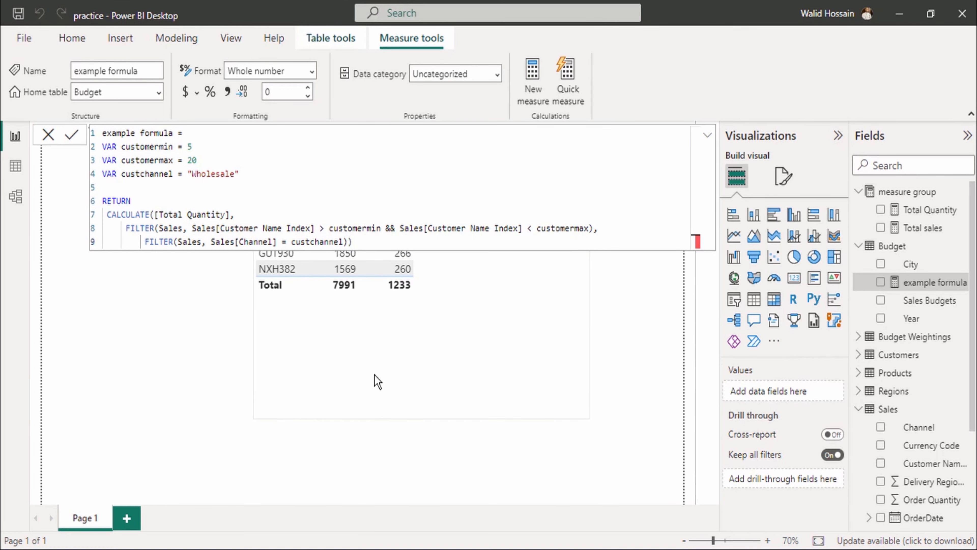
click(588, 342)
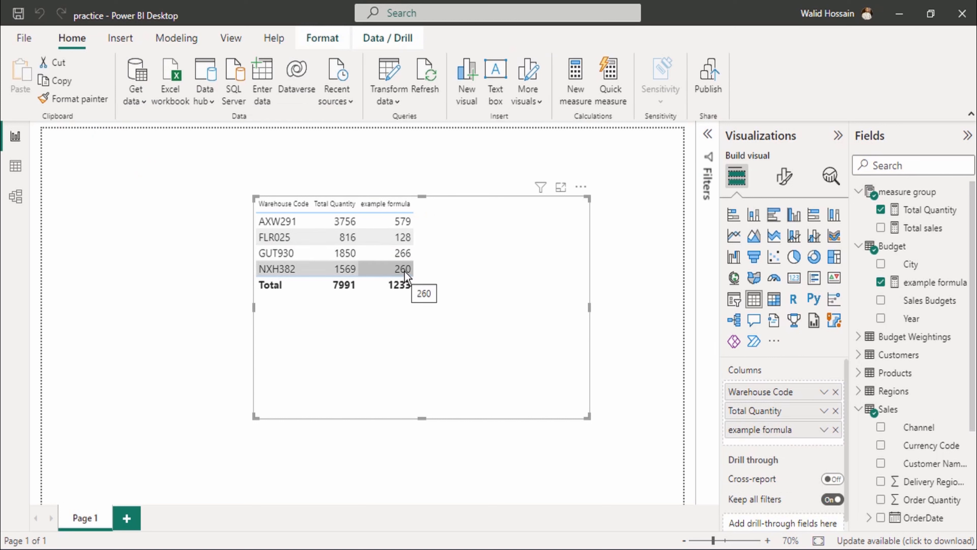
Reopen the example formula measure and start a new VAR line below the custchannel declaration
click(917, 287)
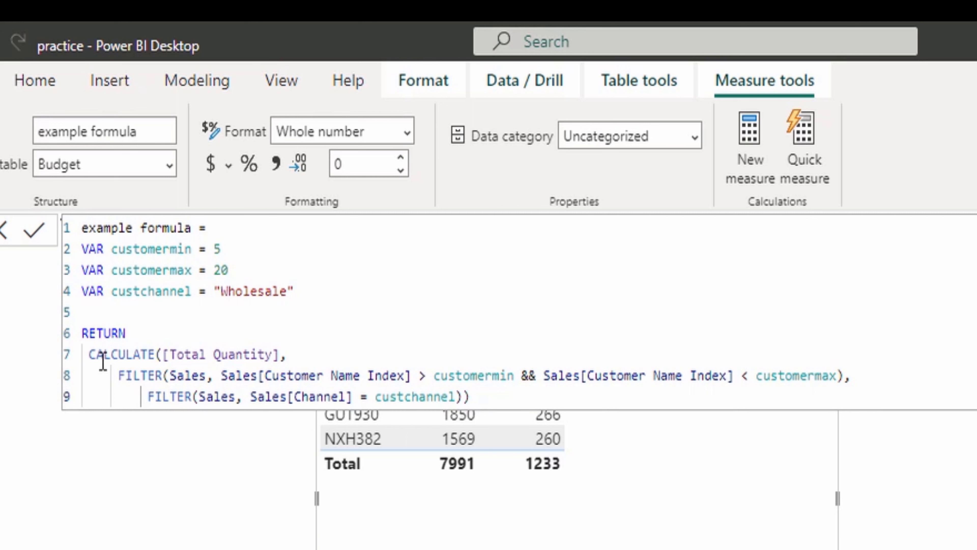
drag(90, 354, 829, 397)
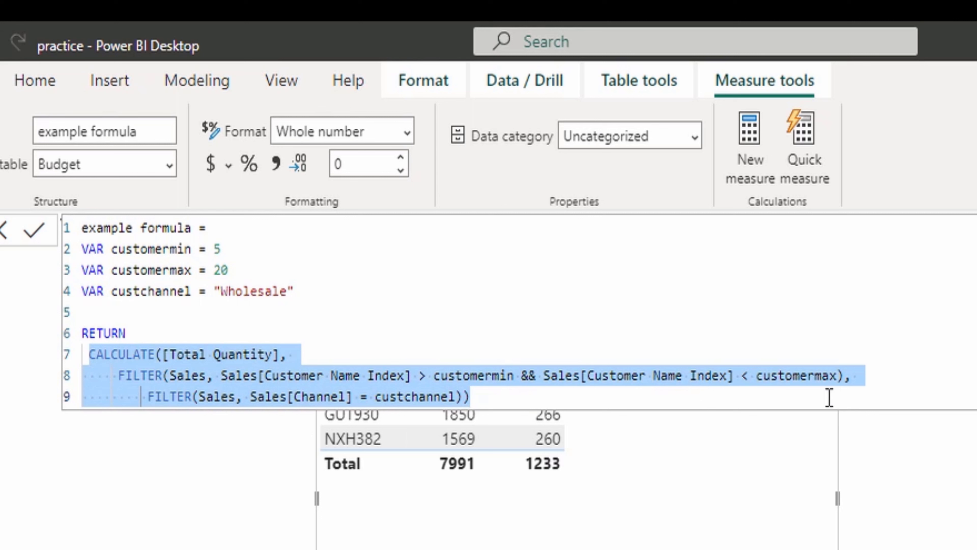
drag(299, 294, 76, 249)
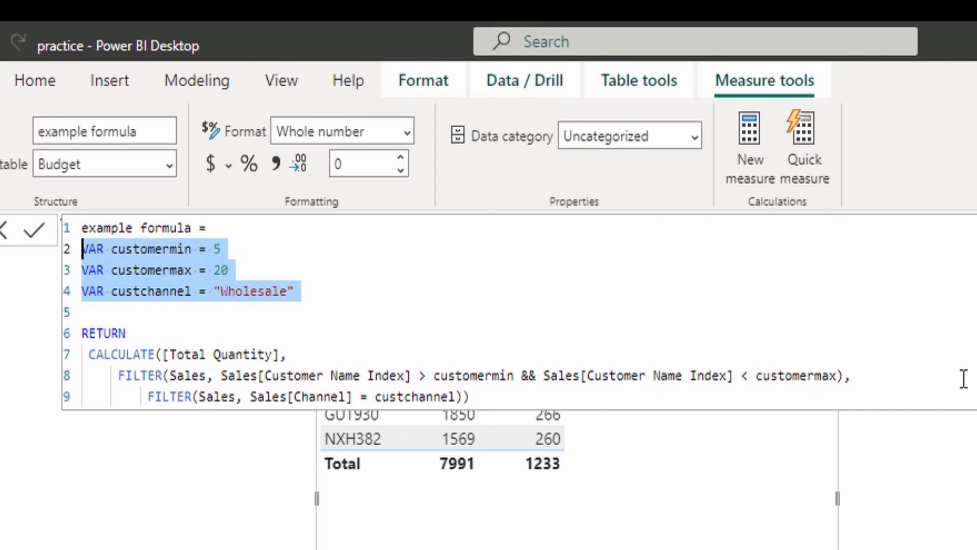
drag(214, 375, 434, 376)
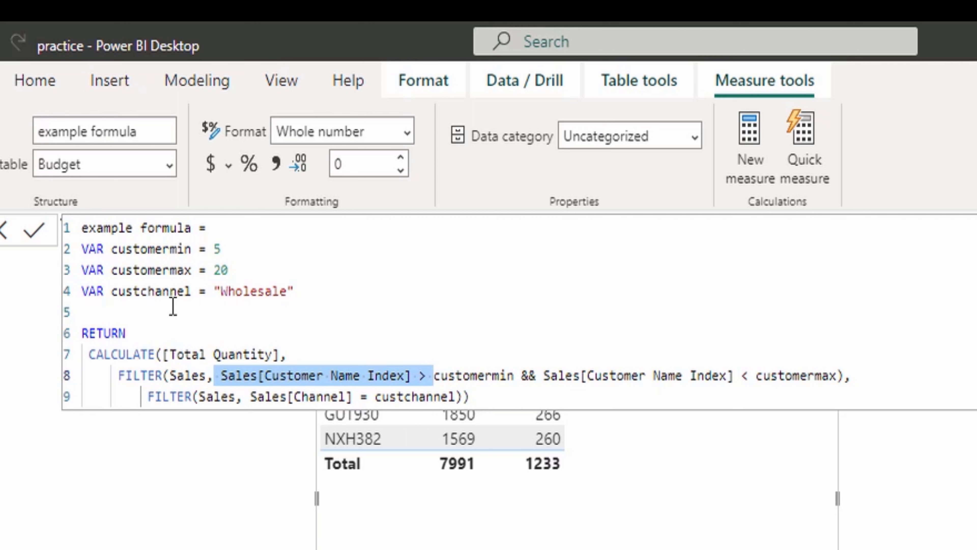
click(332, 294)
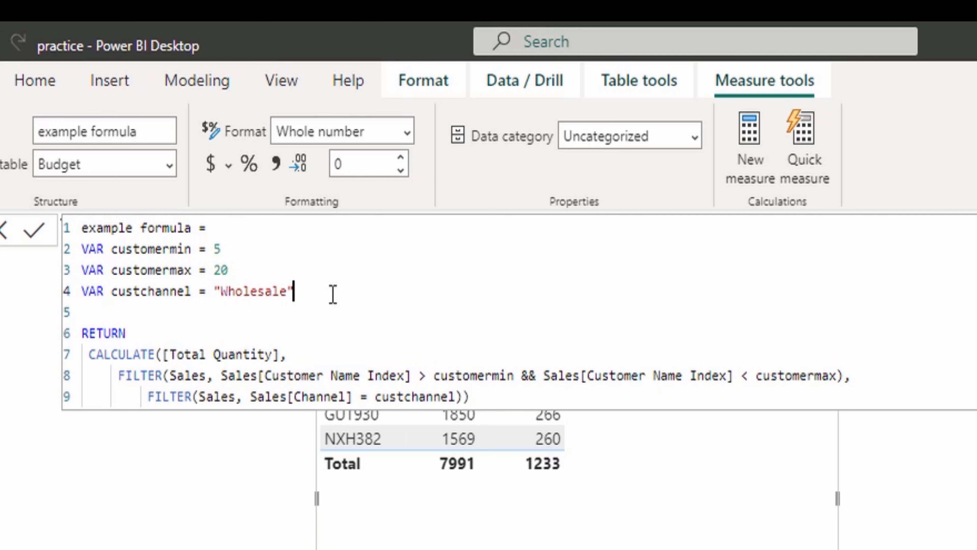
key(Return)
text(VAR)
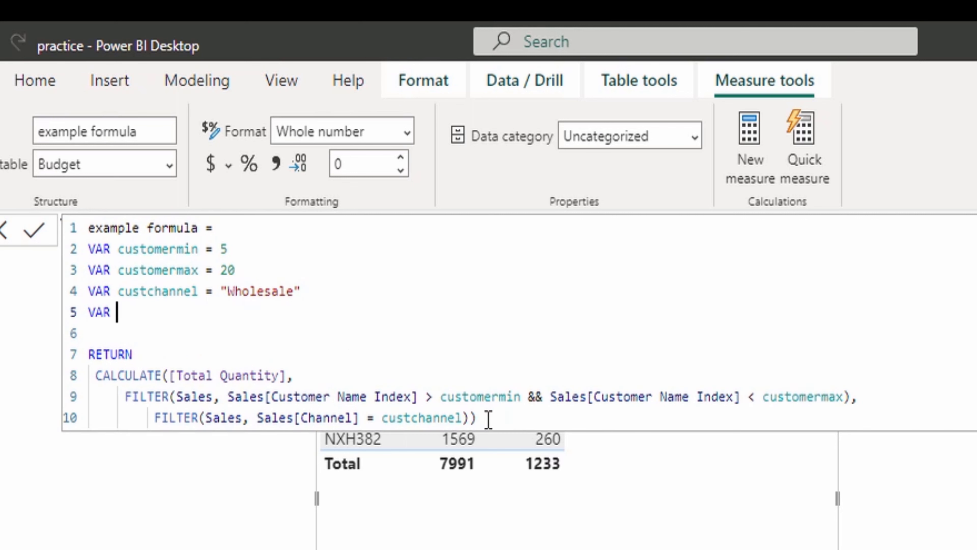
Move the Customer Name Index FILTER expression out of CALCULATE into the new variable, named custfilter
drag(125, 396, 853, 399)
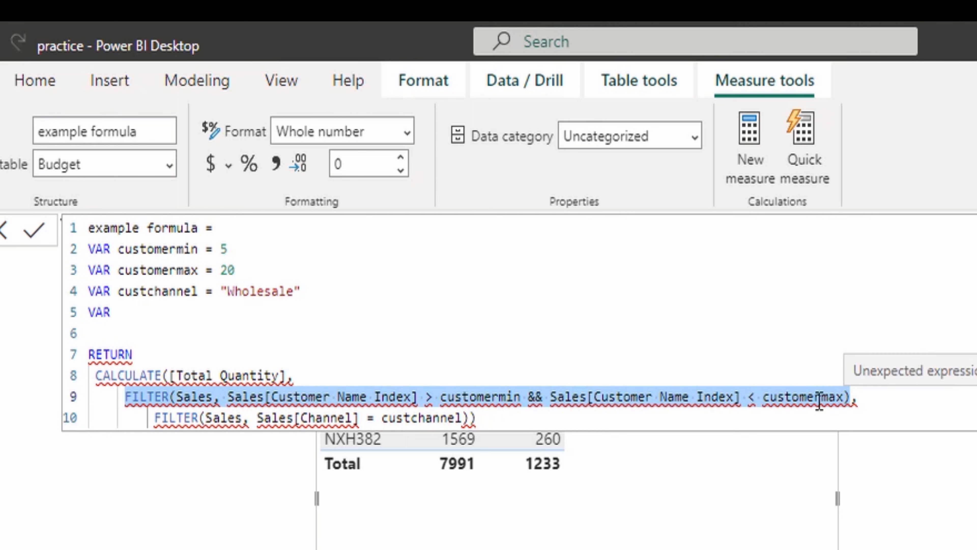
key(ctrl+x)
click(144, 310)
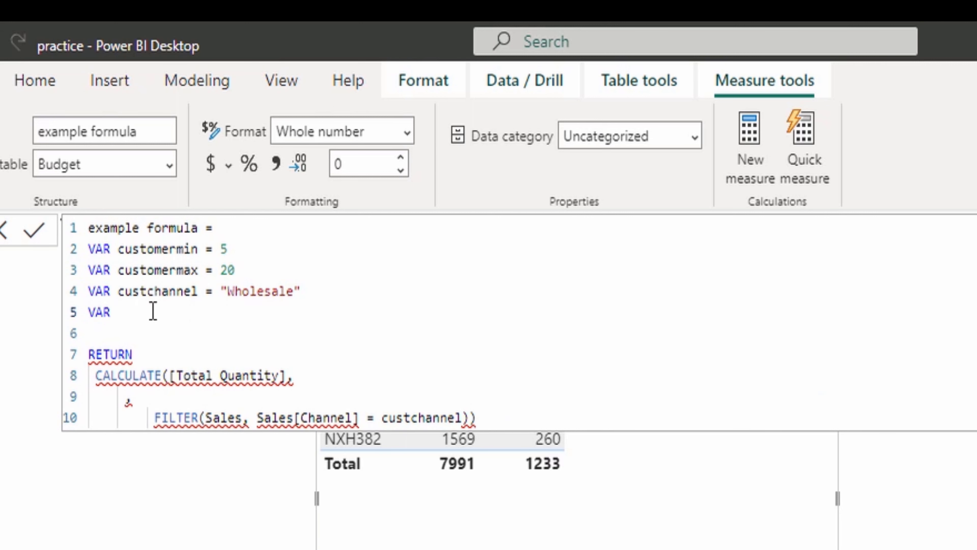
text(filter)
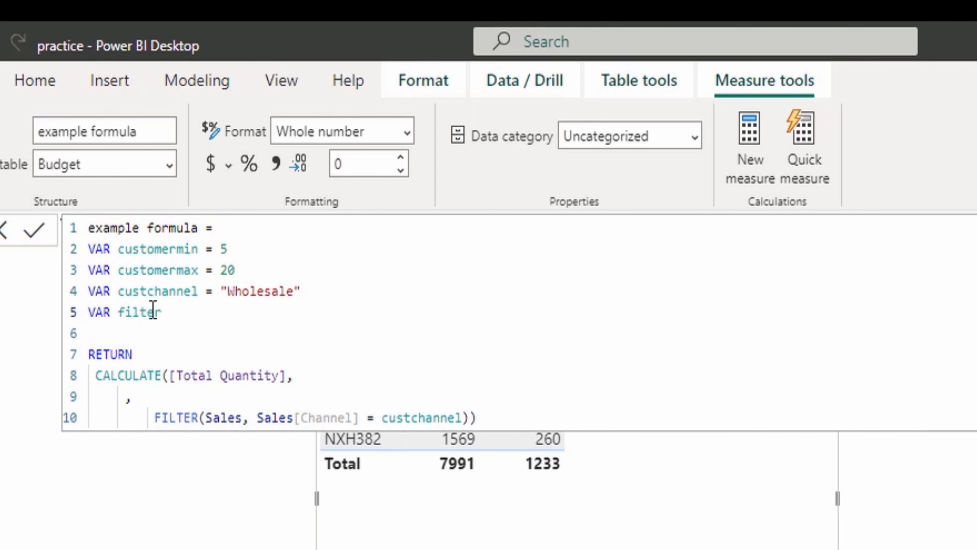
key(BackSpace)
key(BackSpace)
key(BackSpace)
key(BackSpace)
key(BackSpace)
text(custfilter  =)
key(ctrl+v)
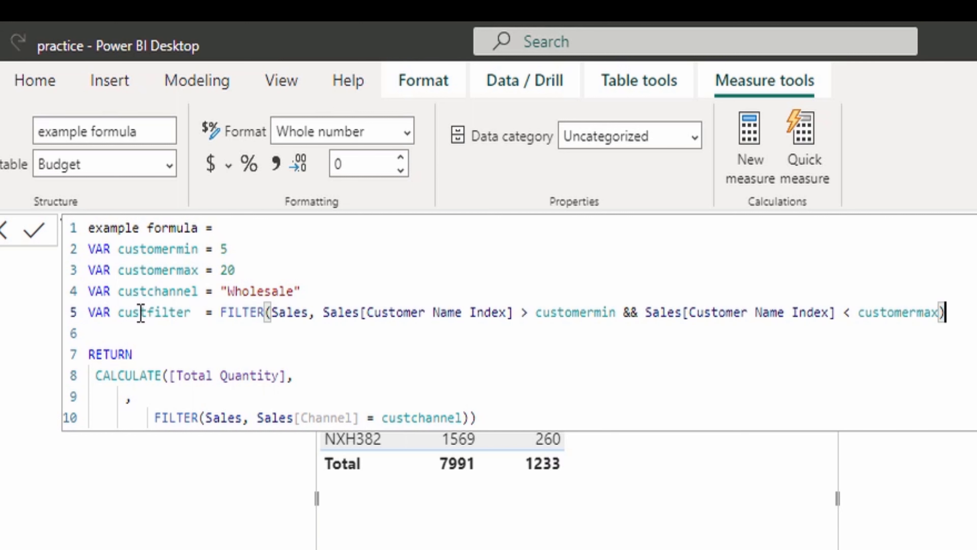
Declare a new variable named channel on a new line below the custfilter declaration
key(Return)
text(VAR )
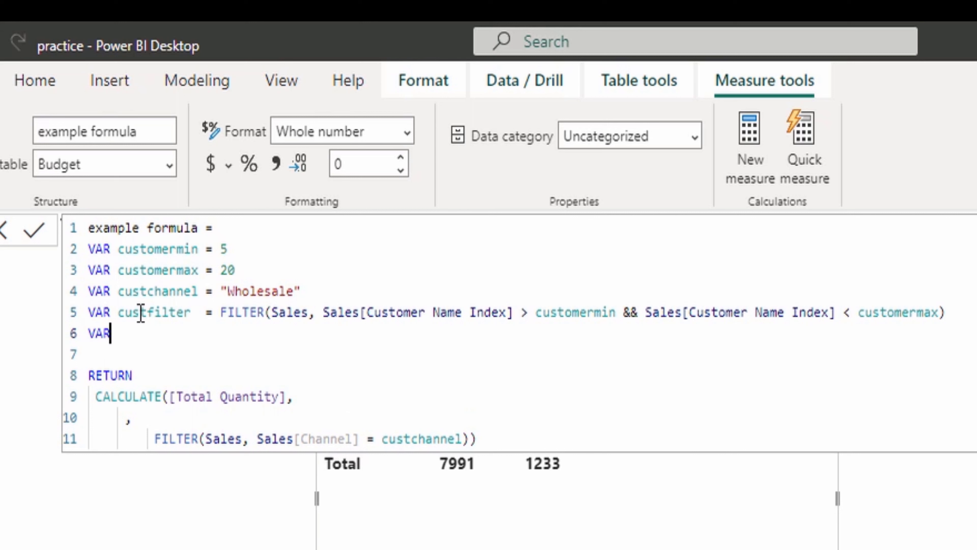
text(custcha)
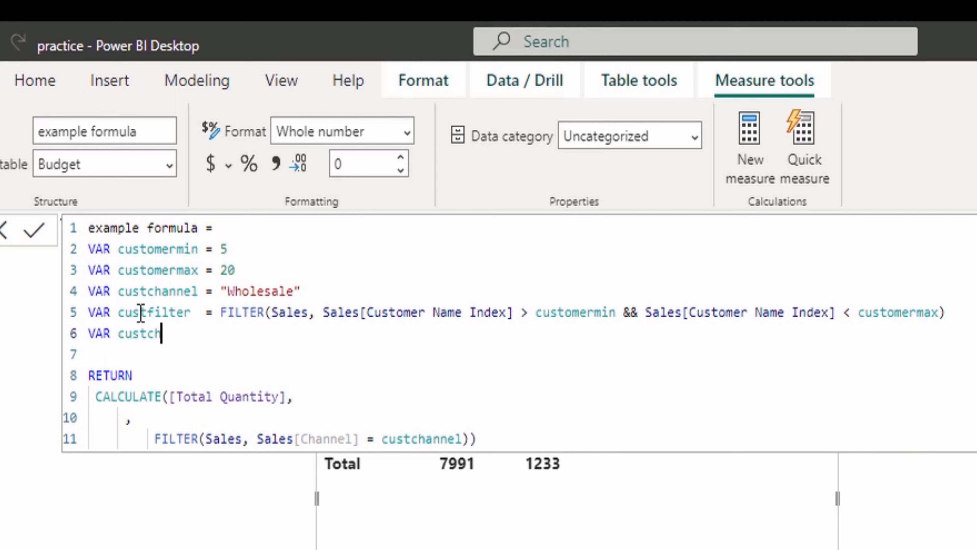
key(BackSpace)
key(BackSpace)
key(BackSpace)
key(BackSpace)
key(BackSpace)
key(BackSpace)
text(hannel =)
Move the FILTER expression on Sales[Channel] out of CALCULATE into the channel variable
drag(155, 439, 473, 441)
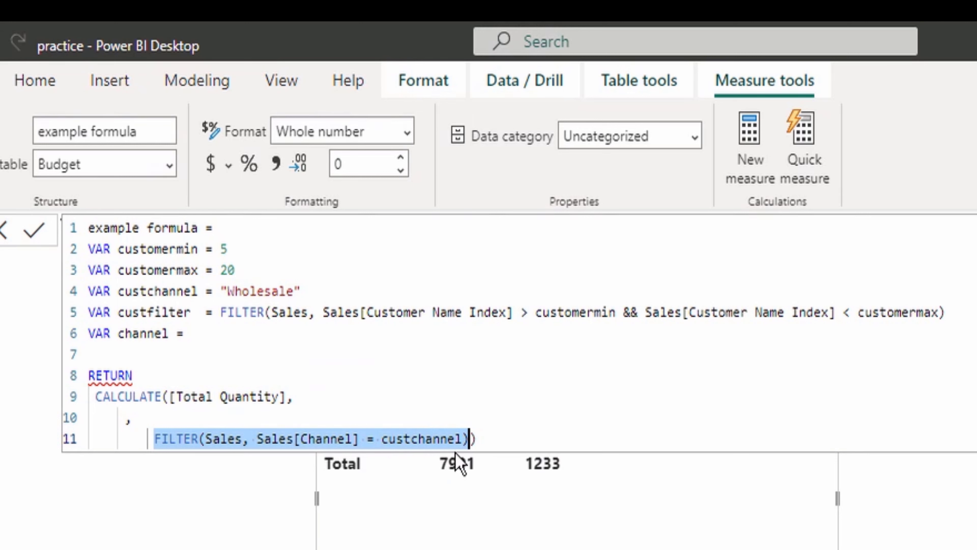
key(ctrl+x)
click(233, 325)
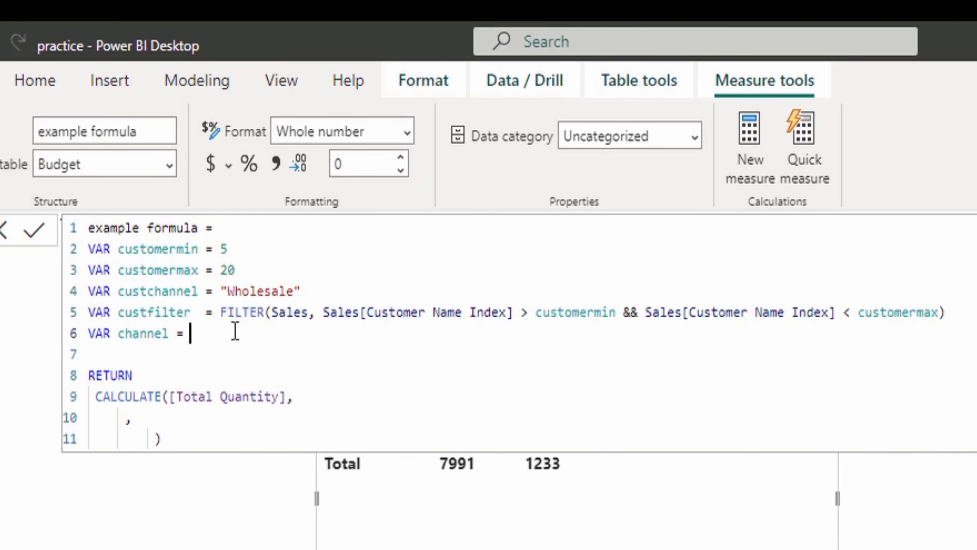
key(ctrl+v)
Delete the leftover comma, closing parenthesis and empty lines after [Total Quantity] in the CALCULATE expression
click(158, 439)
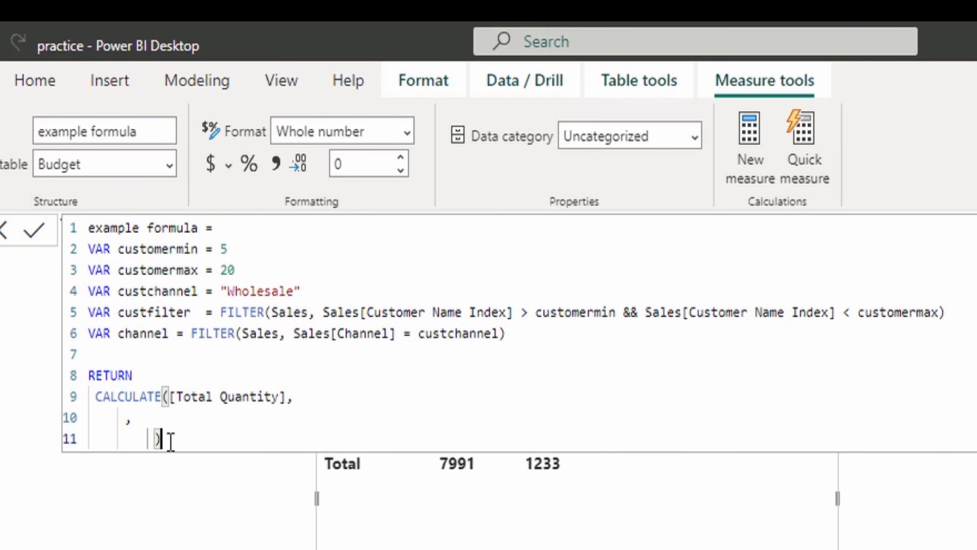
key(BackSpace)
key(BackSpace)
key(BackSpace)
key(BackSpace)
key(BackSpace)
key(BackSpace)
key(BackSpace)
key(BackSpace)
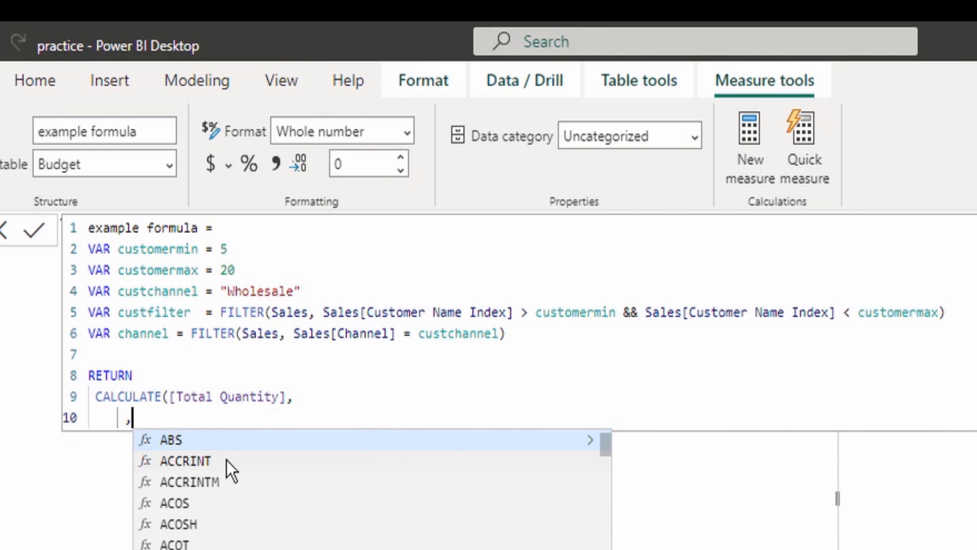
key(BackSpace)
key(BackSpace)
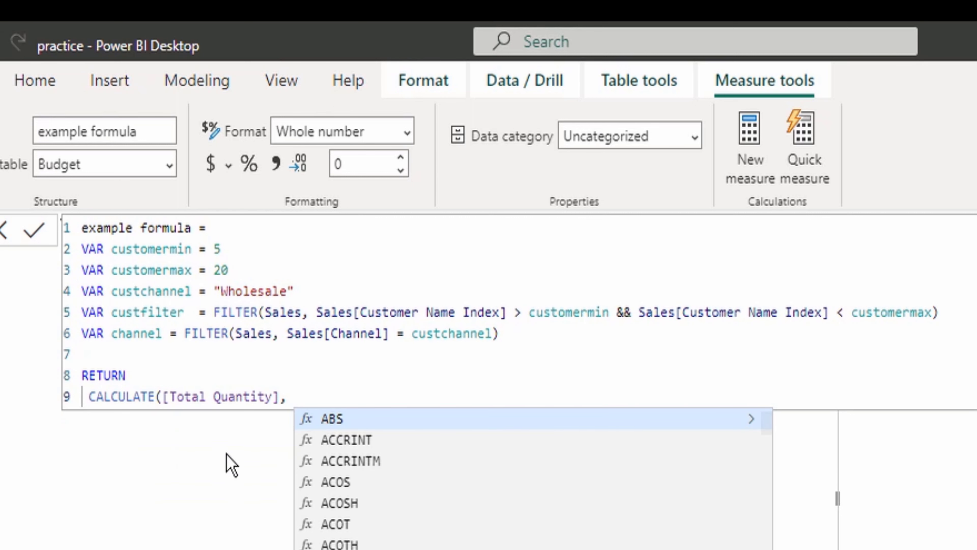
Supply the custfilter and channel variables as the filter arguments of CALCULATE after [Total Quantity]
text(cust)
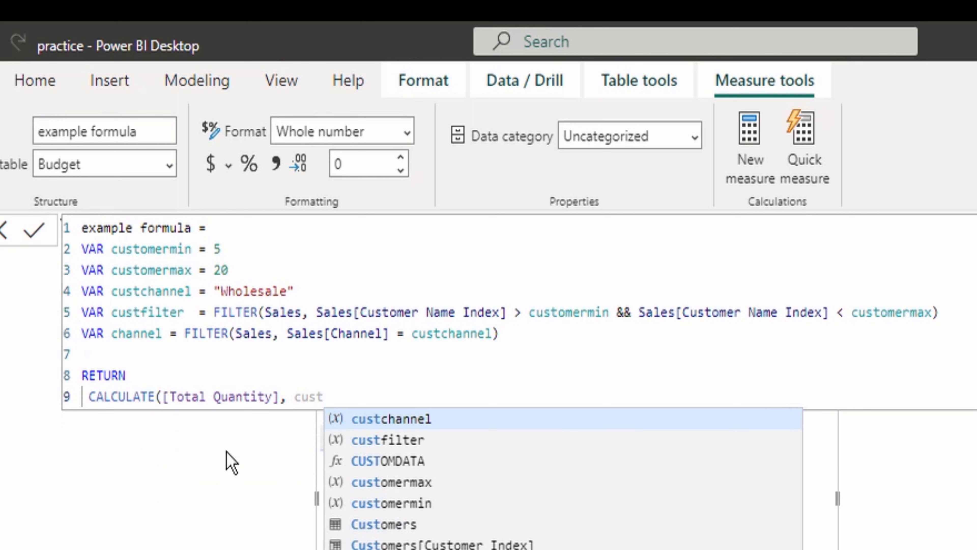
key(Down)
key(Tab)
text(, ch)
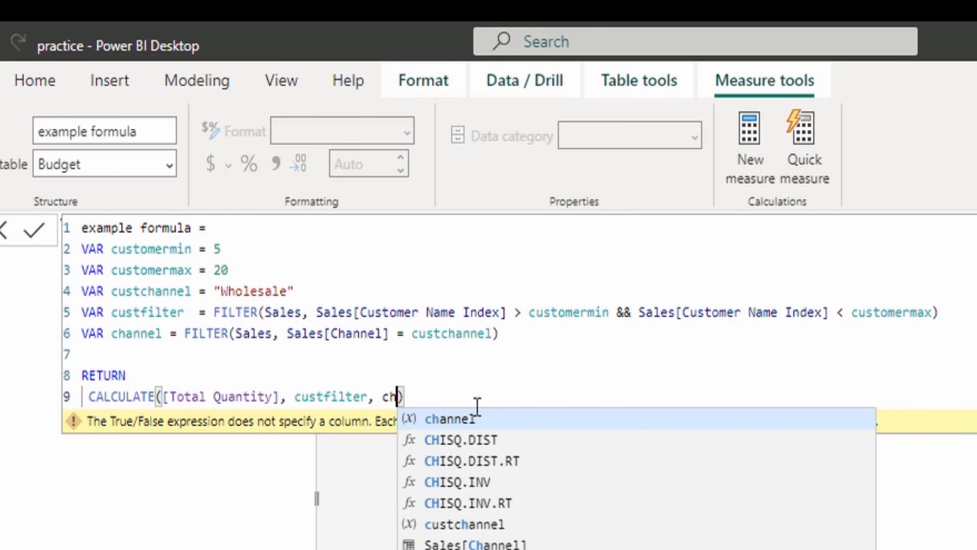
text(annel)
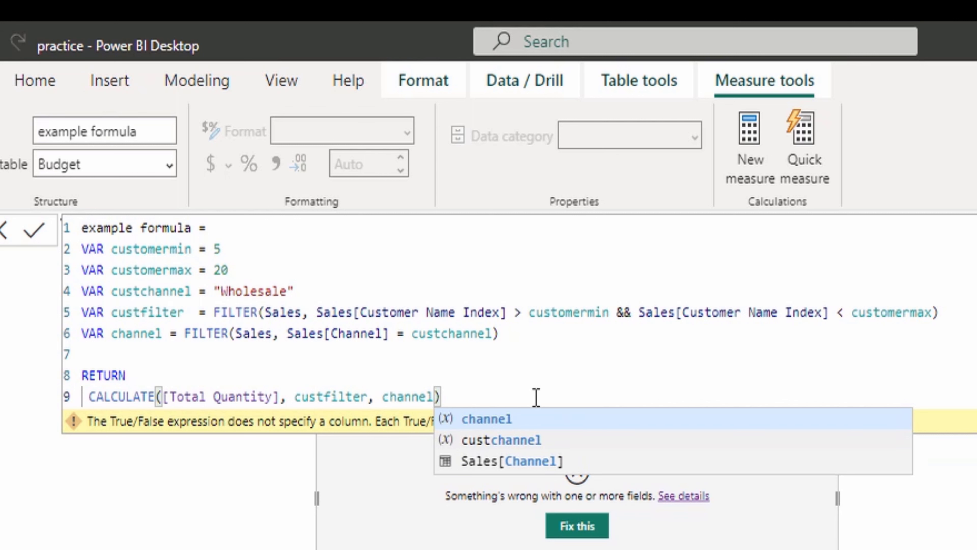
Commit the rewritten example formula measure and collapse the formula editor
click(546, 394)
key(Return)
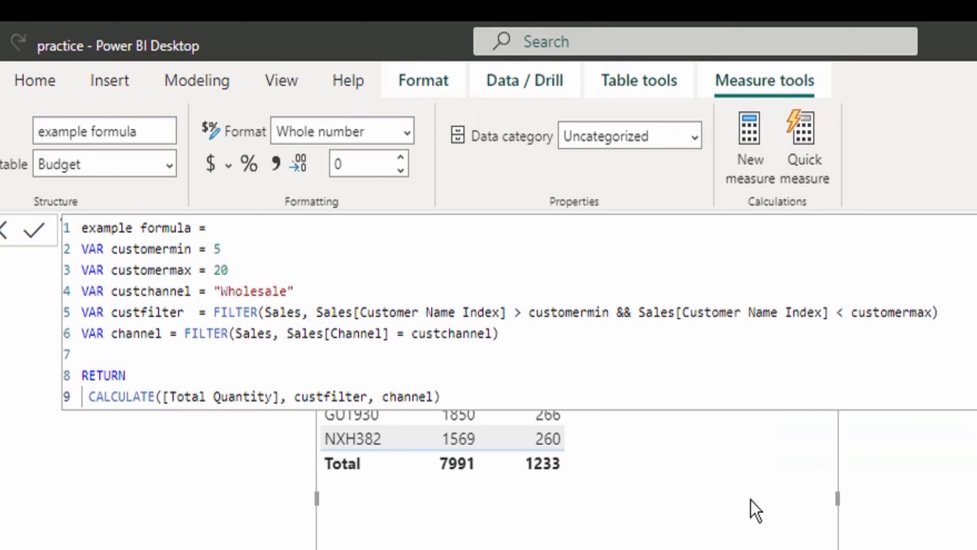
click(976, 228)
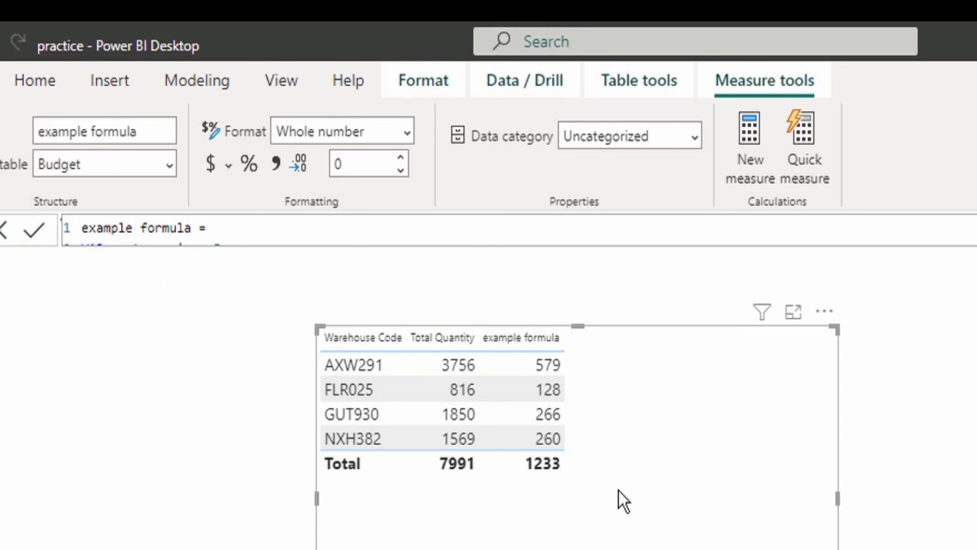